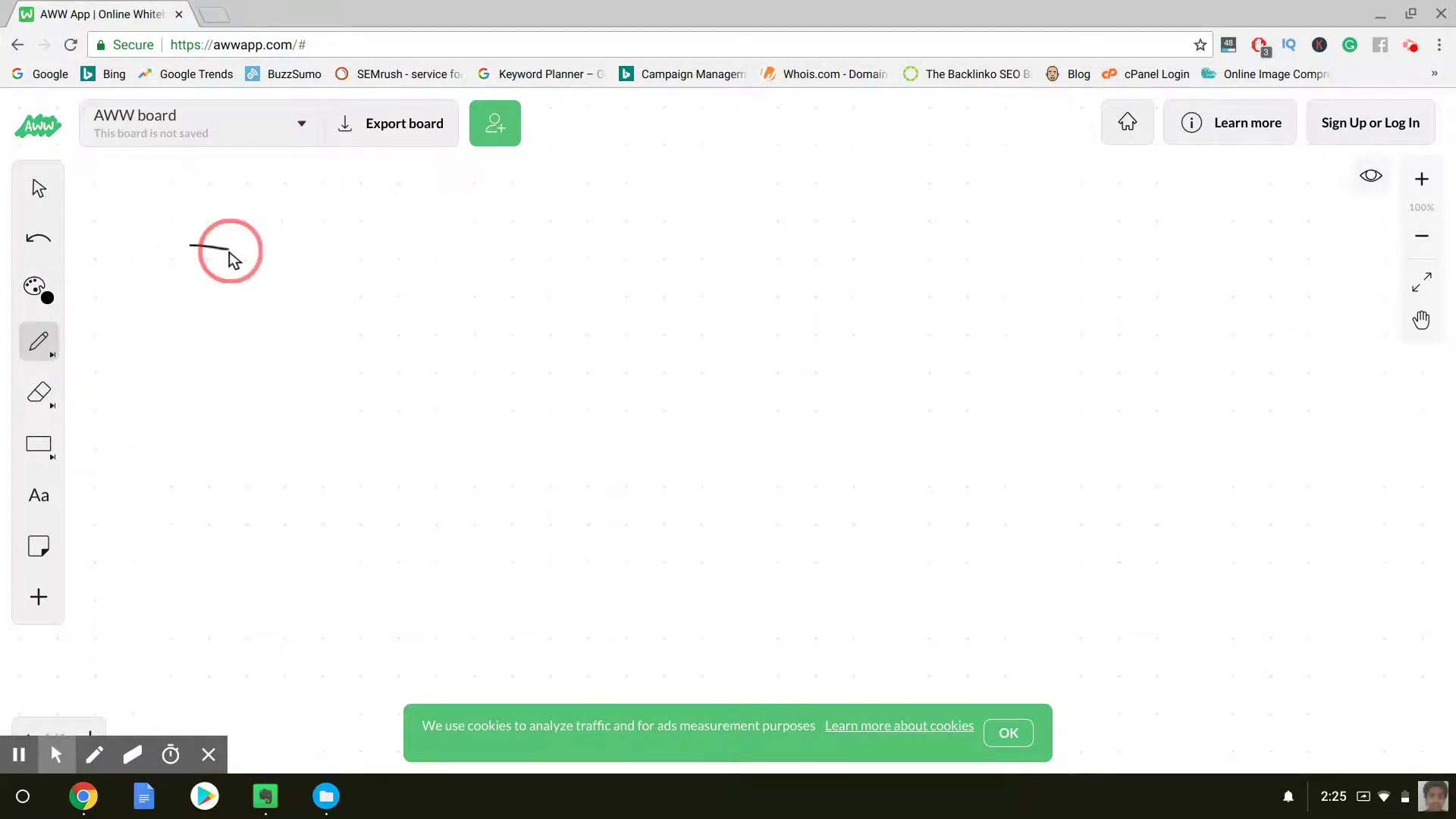
- Sketch left and right website boxes, mark each with a W, and draw a linking arrow between them
{"action": "mouse_move", "coordinate": [229, 251]}
{"action": "left_mouse_down"}
{"action": "mouse_move", "coordinate": [201, 250]}
{"action": "mouse_move", "coordinate": [343, 257]}
{"action": "mouse_move", "coordinate": [432, 240]}
{"action": "mouse_move", "coordinate": [201, 402]}
{"action": "mouse_move", "coordinate": [193, 237]}
{"action": "left_mouse_up"}
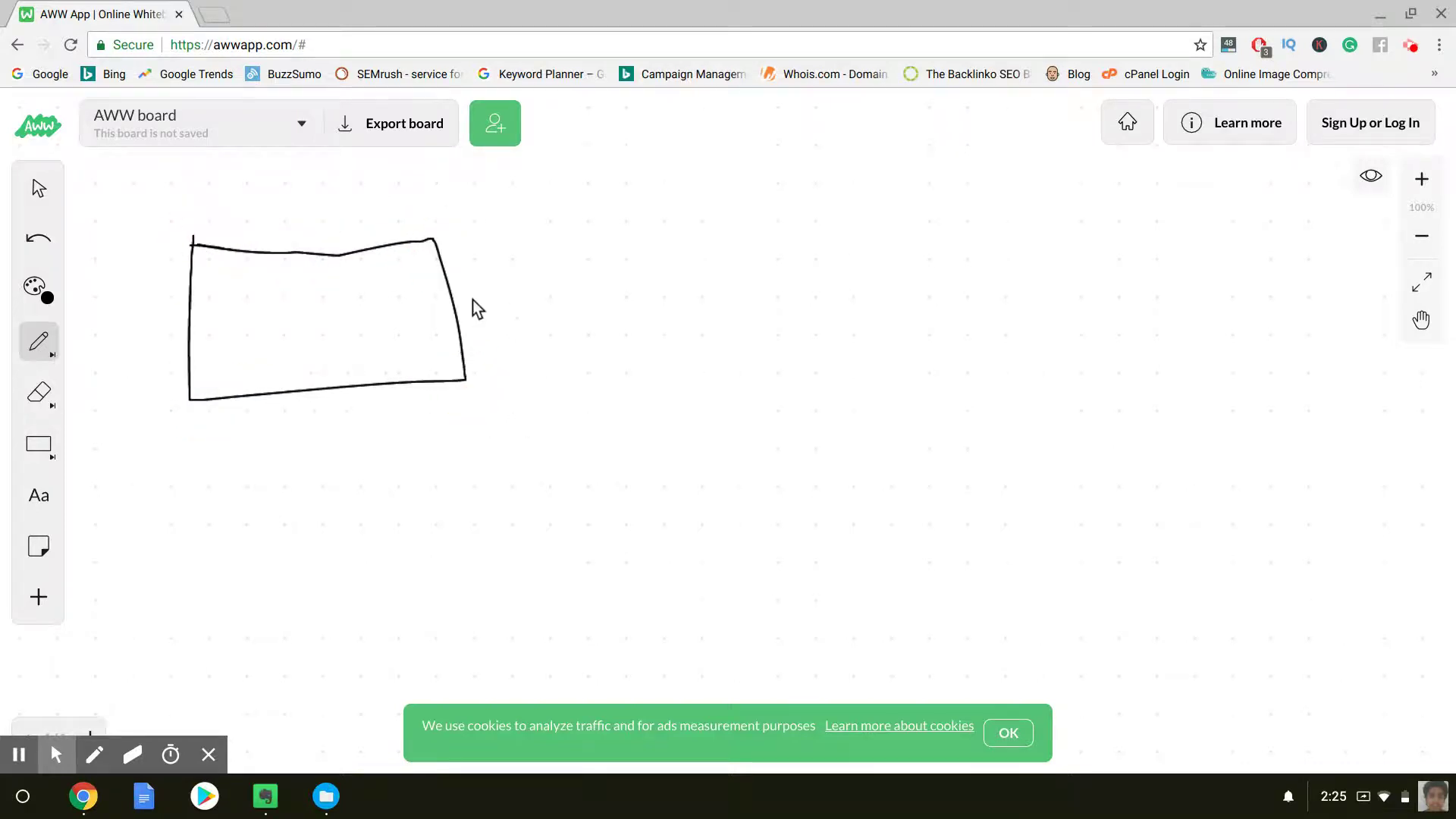
{"action": "mouse_move", "coordinate": [1029, 379]}
{"action": "left_mouse_down"}
{"action": "mouse_move", "coordinate": [1026, 277]}
{"action": "mouse_move", "coordinate": [1333, 270]}
{"action": "mouse_move", "coordinate": [1335, 383]}
{"action": "mouse_move", "coordinate": [1041, 381]}
{"action": "left_mouse_up"}
{"action": "mouse_move", "coordinate": [245, 292]}
{"action": "left_mouse_down"}
{"action": "mouse_move", "coordinate": [285, 274]}
{"action": "mouse_move", "coordinate": [319, 332]}
{"action": "mouse_move", "coordinate": [370, 224]}
{"action": "left_mouse_up"}
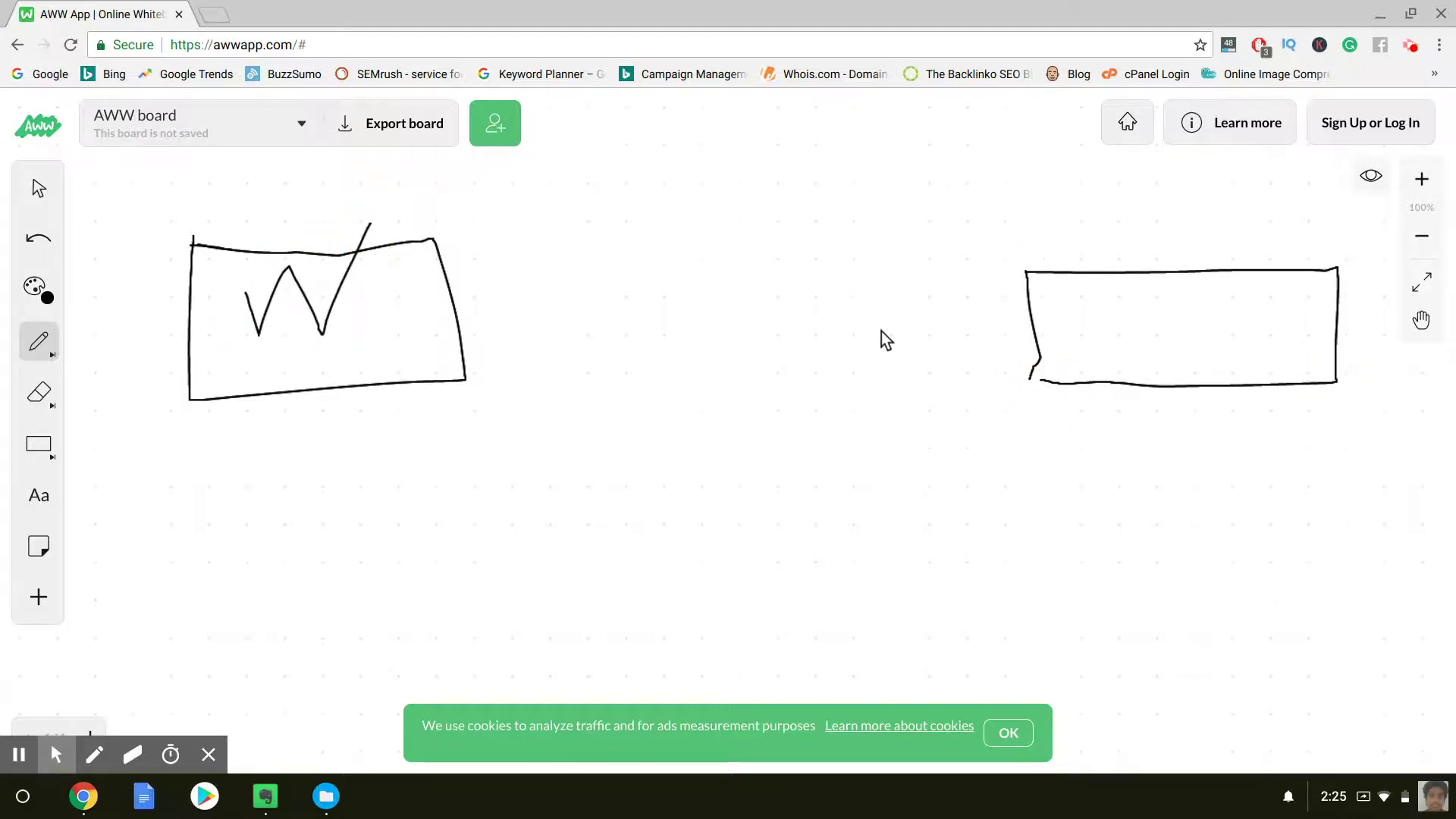
{"action": "mouse_move", "coordinate": [1122, 309]}
{"action": "left_mouse_down"}
{"action": "mouse_move", "coordinate": [1138, 367]}
{"action": "mouse_move", "coordinate": [1202, 351]}
{"action": "mouse_move", "coordinate": [1234, 290]}
{"action": "left_mouse_up"}
{"action": "mouse_move", "coordinate": [516, 297]}
{"action": "left_mouse_down"}
{"action": "mouse_move", "coordinate": [959, 316]}
{"action": "mouse_move", "coordinate": [916, 267]}
{"action": "left_mouse_up"}
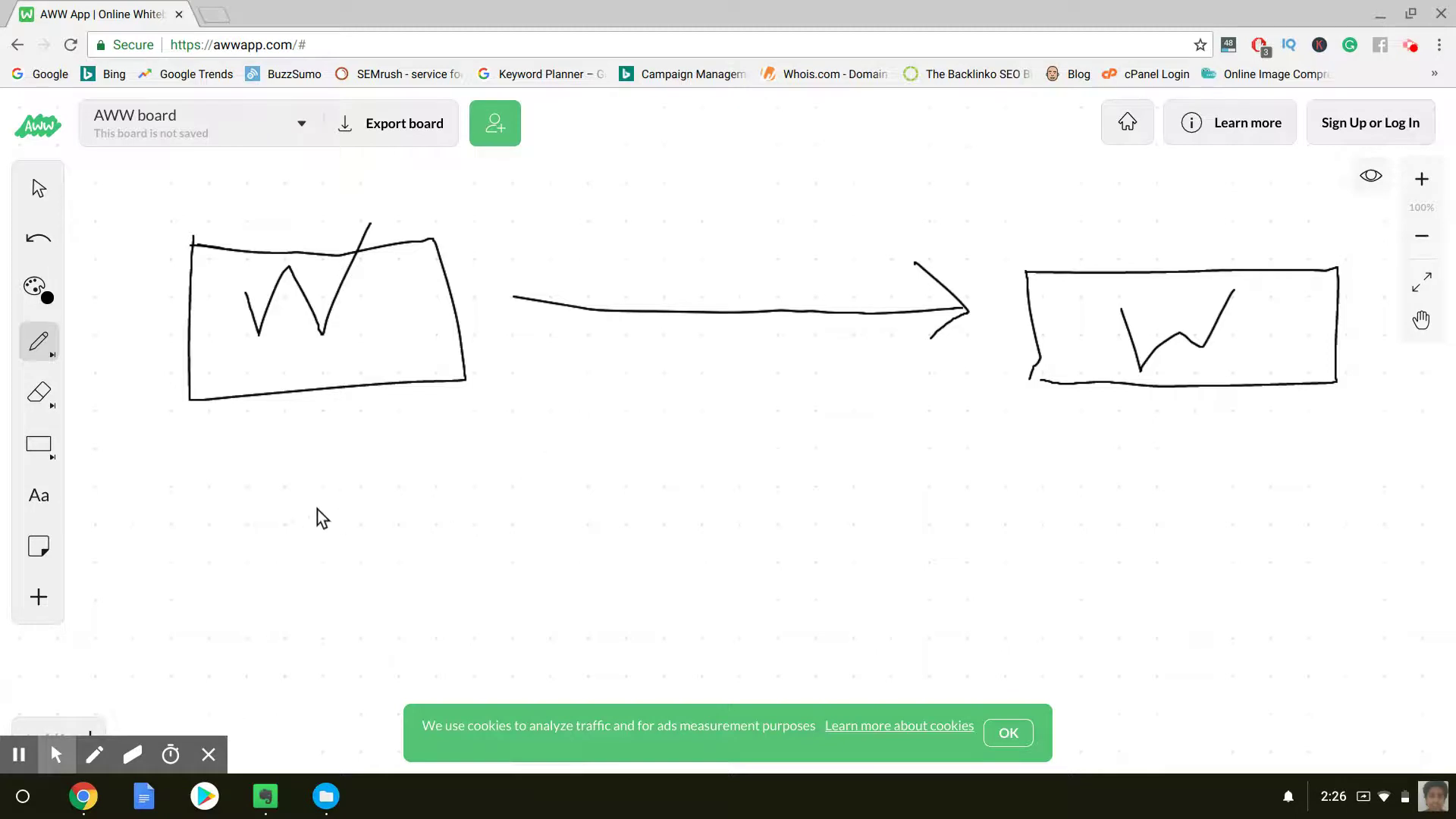
- Draw a small article box below the left box with two horizontal text lines inside
{"action": "mouse_move", "coordinate": [287, 526]}
{"action": "left_mouse_down"}
{"action": "mouse_move", "coordinate": [289, 456]}
{"action": "mouse_move", "coordinate": [427, 456]}
{"action": "mouse_move", "coordinate": [442, 543]}
{"action": "mouse_move", "coordinate": [294, 570]}
{"action": "mouse_move", "coordinate": [286, 523]}
{"action": "mouse_move", "coordinate": [376, 475]}
{"action": "mouse_move", "coordinate": [374, 498]}
{"action": "left_mouse_up"}
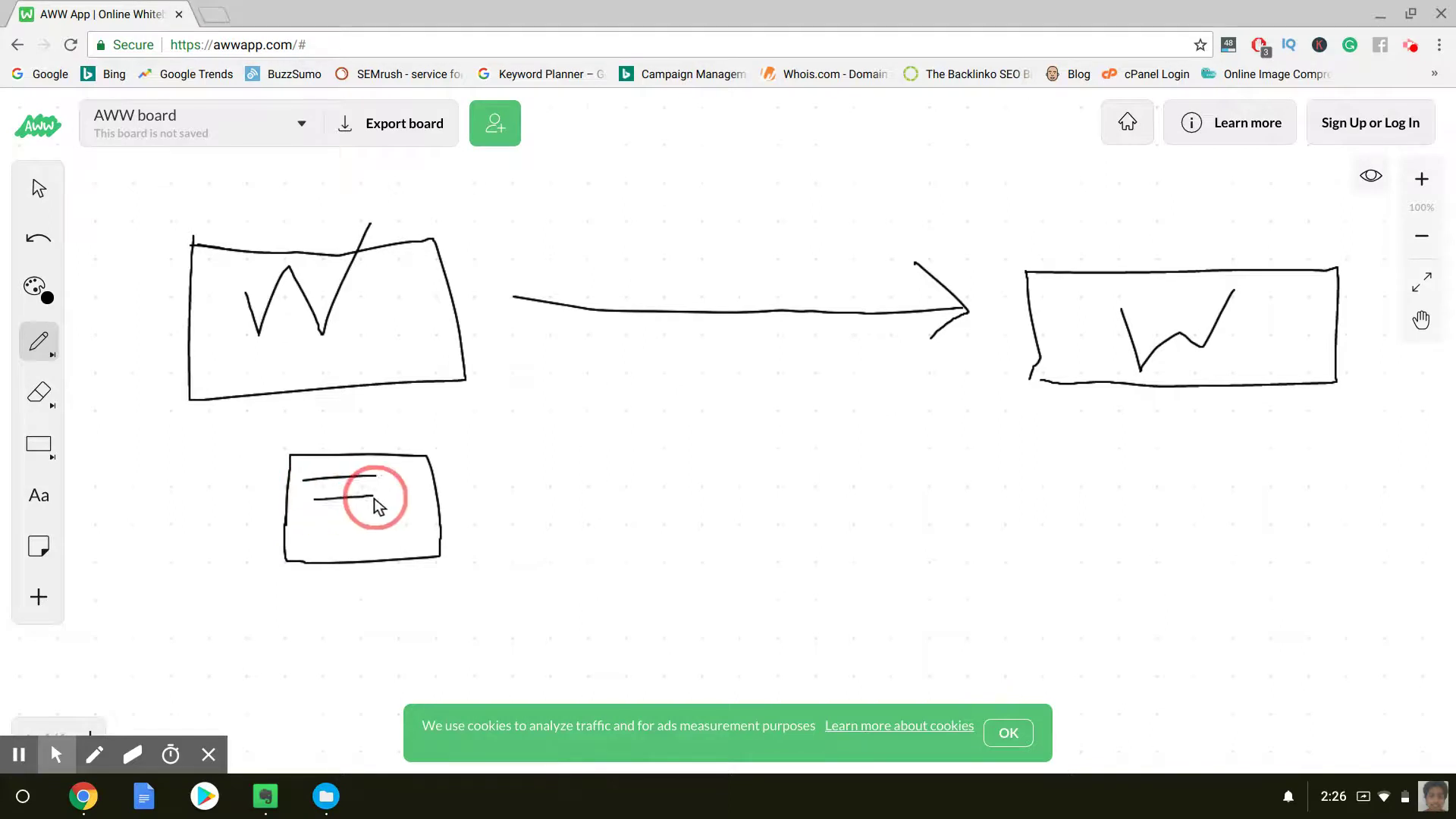
{"action": "left_click_drag", "start_coordinate": [295, 523], "coordinate": [398, 513]}
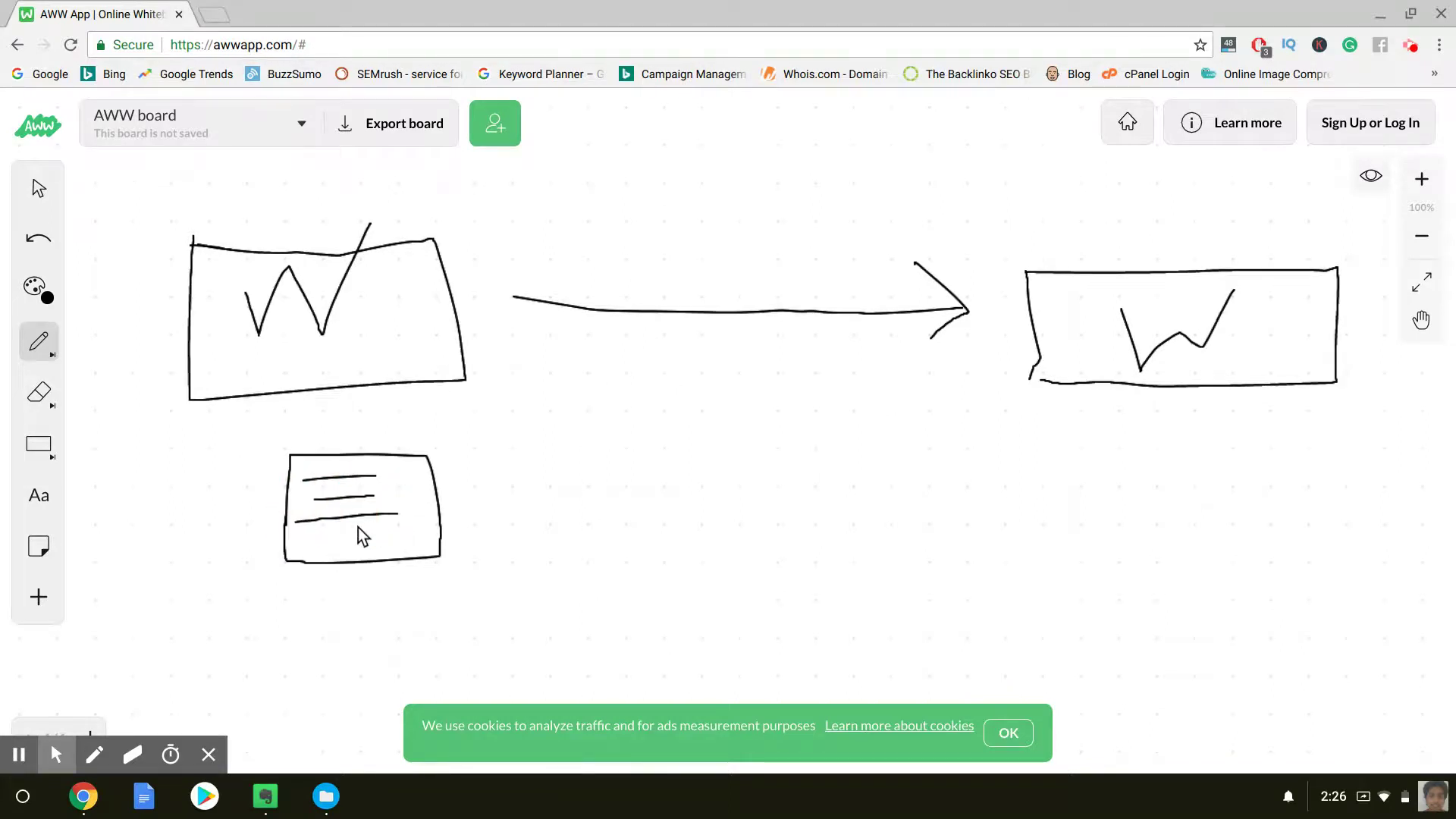
{"action": "left_click_drag", "start_coordinate": [313, 538], "coordinate": [378, 537]}
- Draw a leftward arrow into the article box and write the U of 'UX' to its right
{"action": "mouse_move", "coordinate": [690, 491]}
{"action": "left_mouse_down"}
{"action": "mouse_move", "coordinate": [540, 493]}
{"action": "mouse_move", "coordinate": [562, 520]}
{"action": "mouse_move", "coordinate": [536, 503]}
{"action": "mouse_move", "coordinate": [559, 459]}
{"action": "mouse_move", "coordinate": [566, 518]}
{"action": "left_mouse_up"}
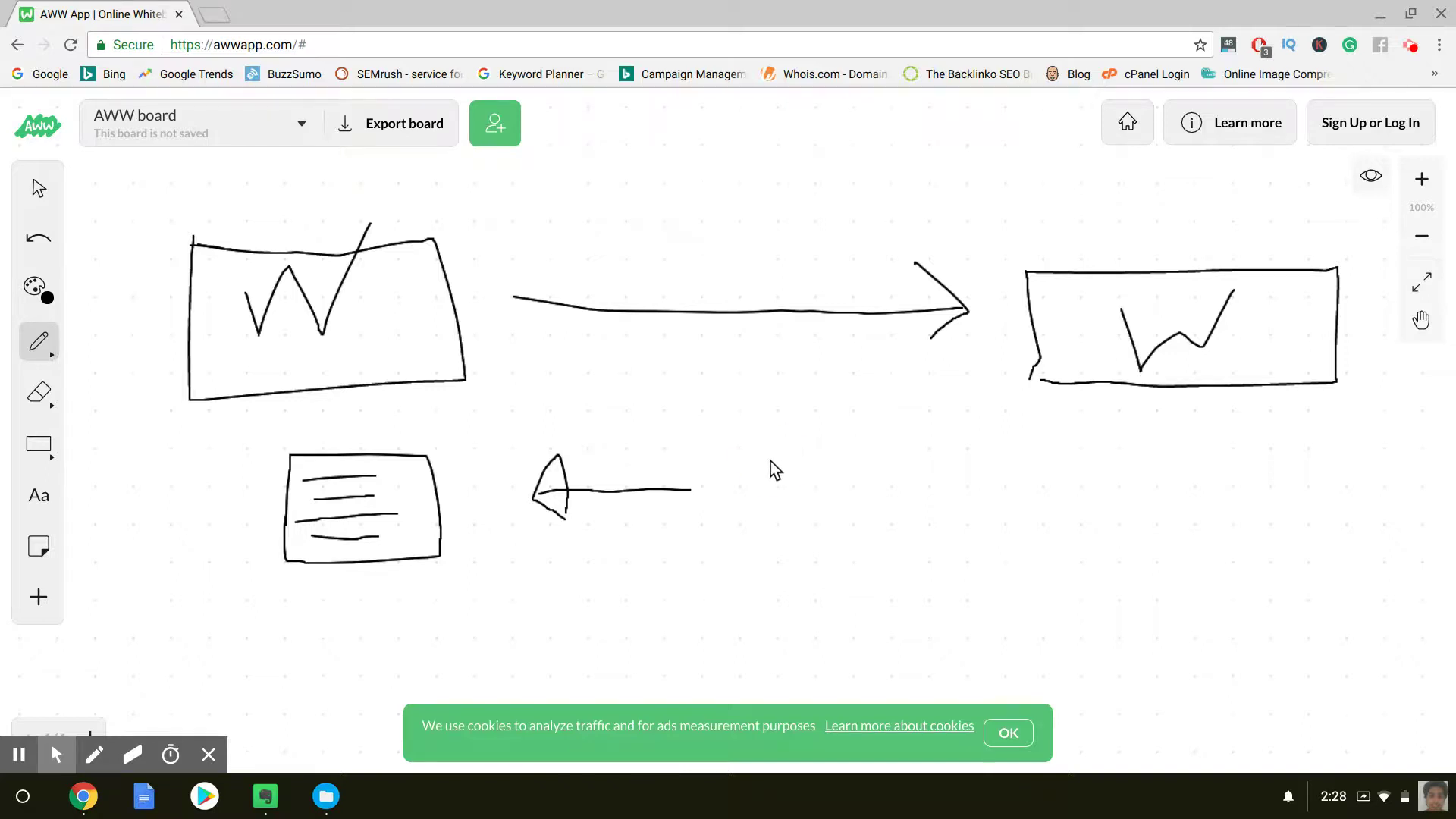
{"action": "mouse_move", "coordinate": [770, 461]}
{"action": "left_mouse_down"}
{"action": "mouse_move", "coordinate": [786, 520]}
{"action": "mouse_move", "coordinate": [829, 471]}
{"action": "mouse_move", "coordinate": [839, 532]}
{"action": "mouse_move", "coordinate": [927, 469]}
{"action": "mouse_move", "coordinate": [879, 466]}
{"action": "mouse_move", "coordinate": [942, 521]}
{"action": "left_mouse_up"}
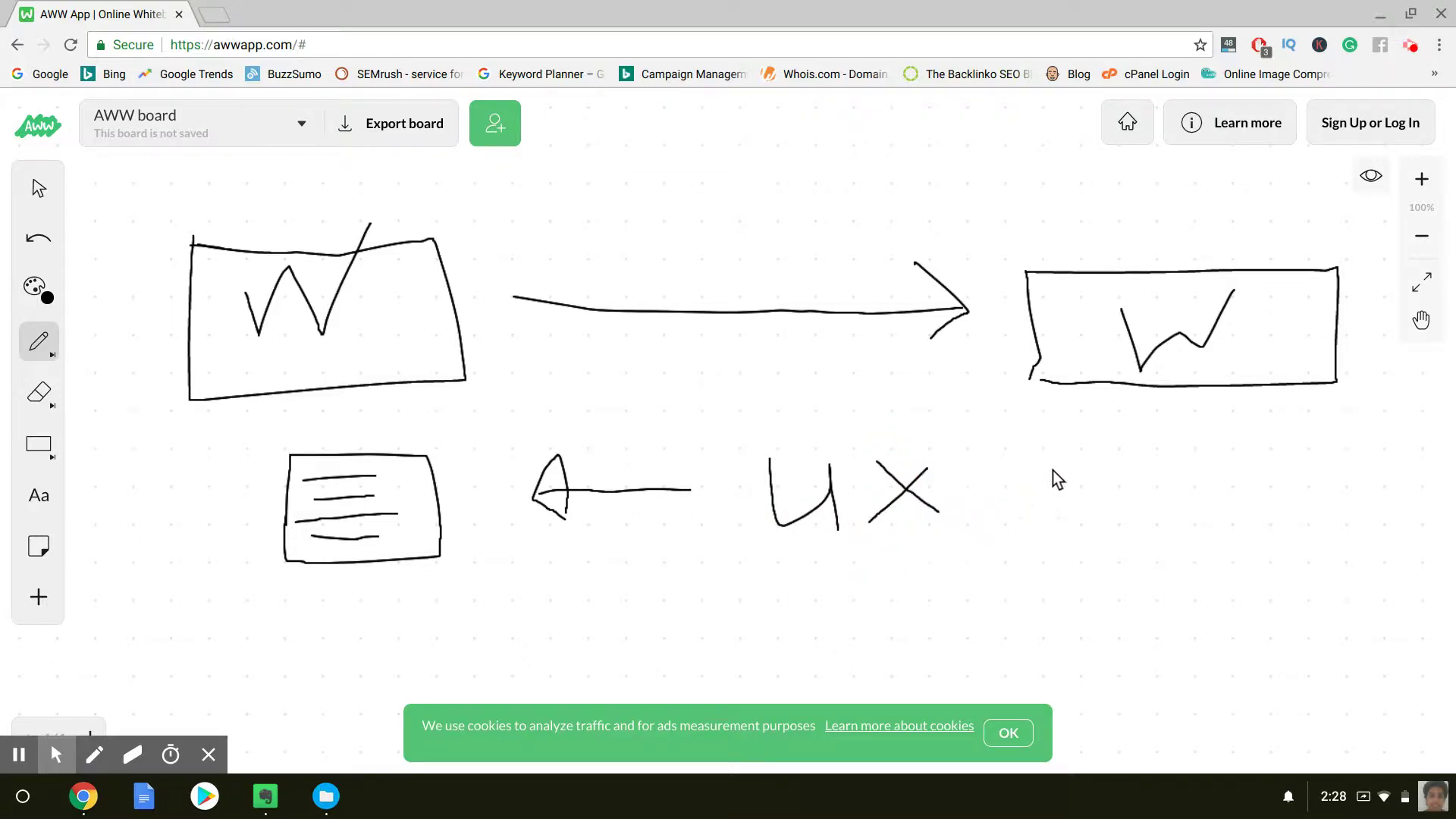
- Write 'on SEO' beside 'UX', then circle both 'UX' and 'on SEO'
{"action": "mouse_move", "coordinate": [1052, 470]}
{"action": "left_mouse_down"}
{"action": "mouse_move", "coordinate": [1066, 523]}
{"action": "mouse_move", "coordinate": [1046, 479]}
{"action": "mouse_move", "coordinate": [1082, 512]}
{"action": "mouse_move", "coordinate": [1125, 497]}
{"action": "mouse_move", "coordinate": [1128, 512]}
{"action": "mouse_move", "coordinate": [1209, 546]}
{"action": "mouse_move", "coordinate": [1238, 520]}
{"action": "mouse_move", "coordinate": [1245, 477]}
{"action": "mouse_move", "coordinate": [1277, 508]}
{"action": "mouse_move", "coordinate": [1237, 531]}
{"action": "mouse_move", "coordinate": [1278, 534]}
{"action": "mouse_move", "coordinate": [1372, 496]}
{"action": "mouse_move", "coordinate": [1333, 492]}
{"action": "left_mouse_up"}
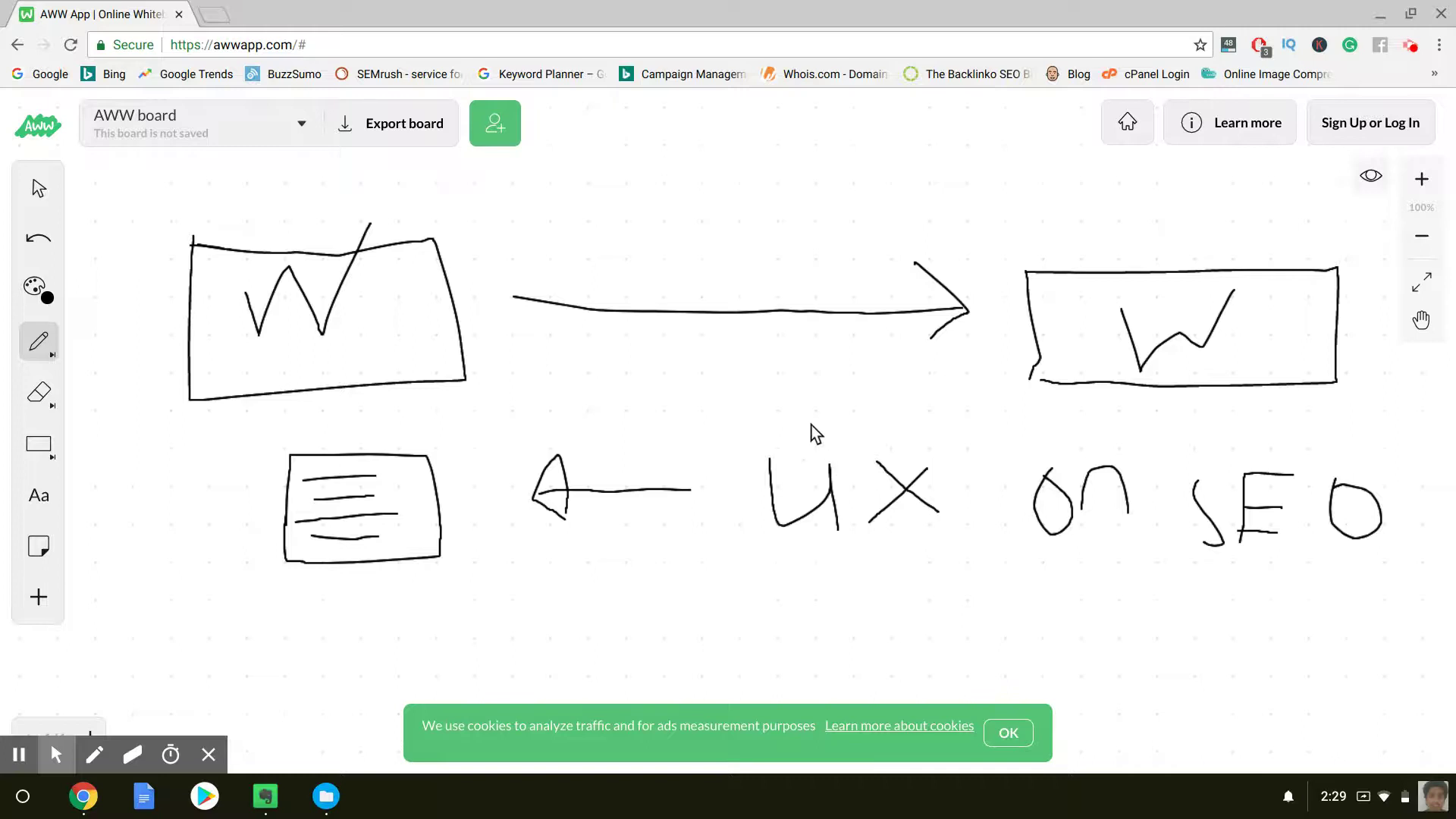
{"action": "mouse_move", "coordinate": [792, 405]}
{"action": "left_mouse_down"}
{"action": "mouse_move", "coordinate": [780, 530]}
{"action": "mouse_move", "coordinate": [919, 544]}
{"action": "mouse_move", "coordinate": [910, 455]}
{"action": "mouse_move", "coordinate": [796, 412]}
{"action": "left_mouse_up"}
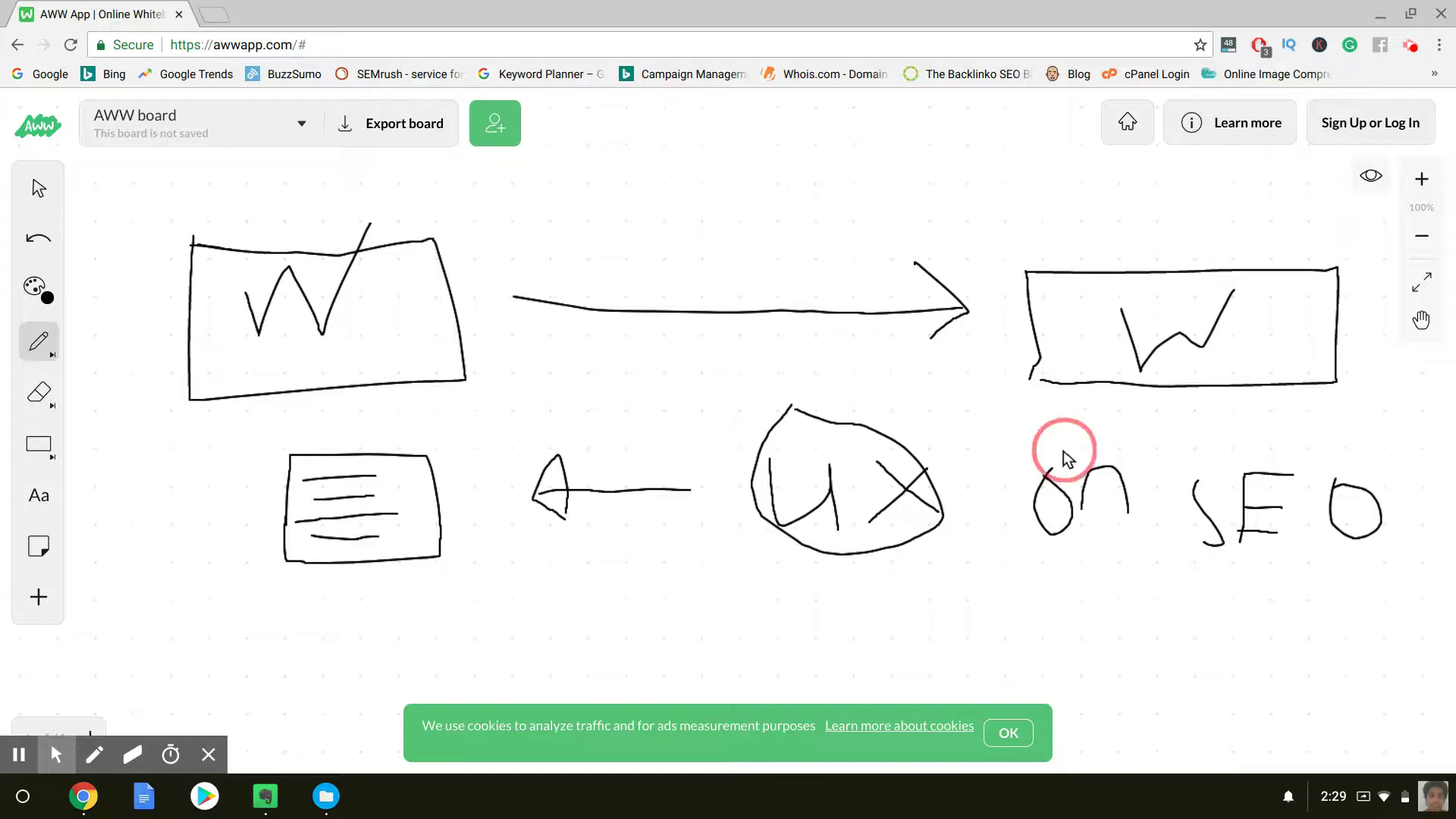
{"action": "mouse_move", "coordinate": [1063, 450]}
{"action": "left_mouse_down"}
{"action": "mouse_move", "coordinate": [1019, 504]}
{"action": "mouse_move", "coordinate": [1221, 585]}
{"action": "mouse_move", "coordinate": [1315, 574]}
{"action": "mouse_move", "coordinate": [1381, 520]}
{"action": "mouse_move", "coordinate": [1189, 426]}
{"action": "mouse_move", "coordinate": [1066, 447]}
{"action": "left_mouse_up"}
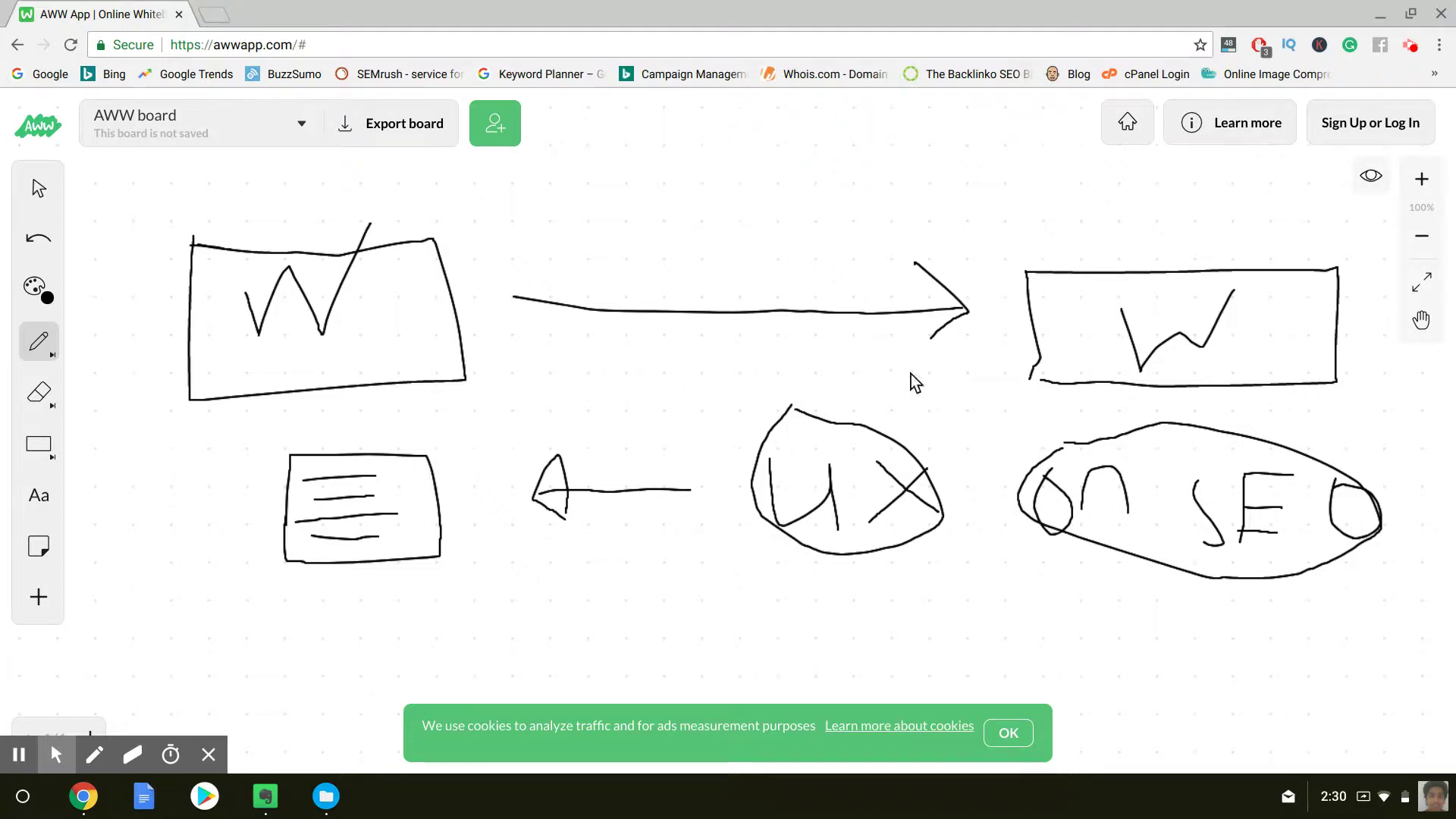
- Draw a small box just above the tip of the arrow between the website boxes
{"action": "mouse_move", "coordinate": [829, 227]}
{"action": "left_mouse_down"}
{"action": "mouse_move", "coordinate": [832, 146]}
{"action": "mouse_move", "coordinate": [930, 152]}
{"action": "mouse_move", "coordinate": [945, 220]}
{"action": "mouse_move", "coordinate": [846, 229]}
{"action": "mouse_move", "coordinate": [852, 179]}
{"action": "mouse_move", "coordinate": [914, 174]}
{"action": "left_mouse_up"}
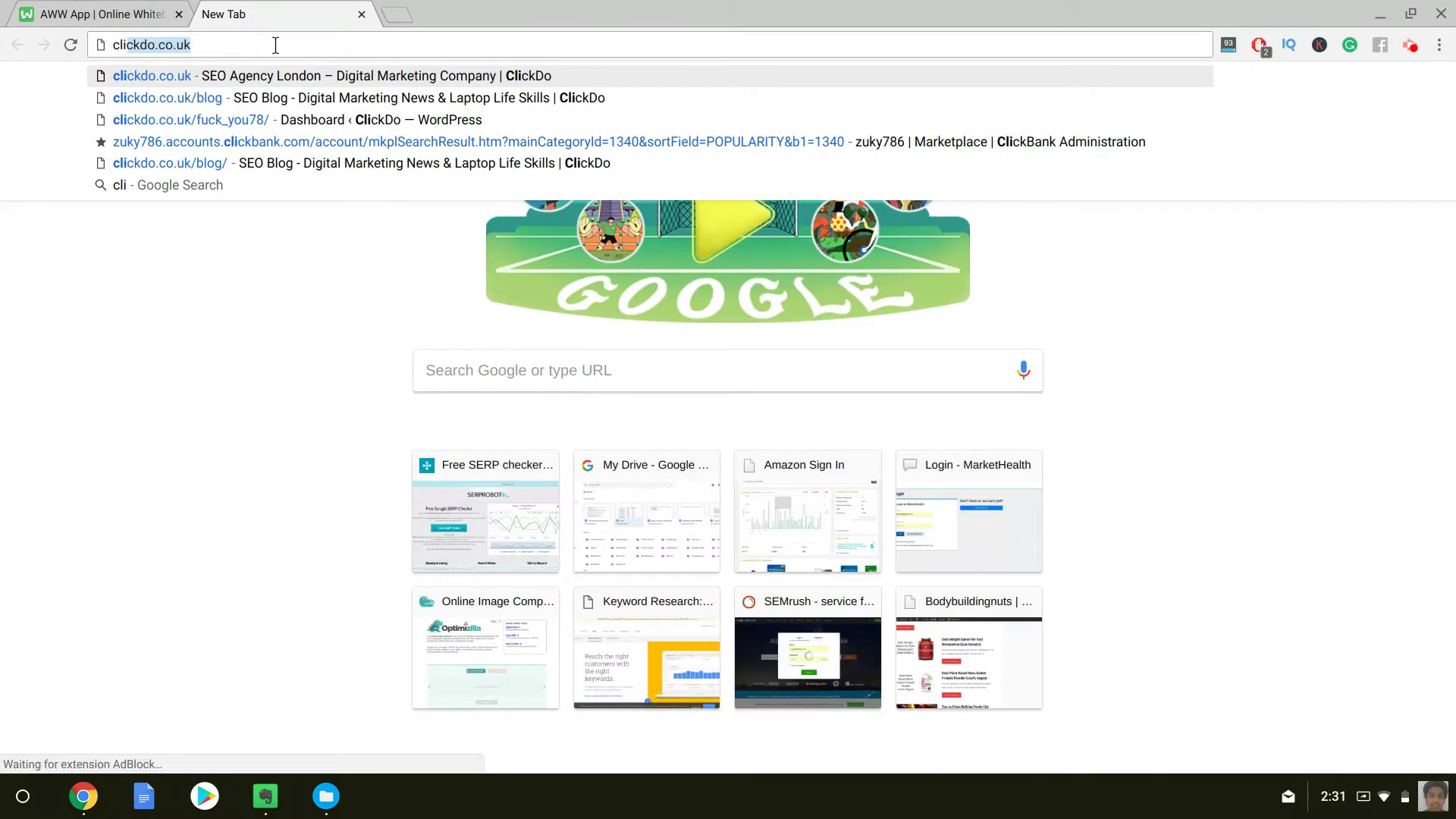
- Load clickdo.co.uk/seo-training-course/ in the new tab, then return to the whiteboard
{"action": "key", "text": "Right"}
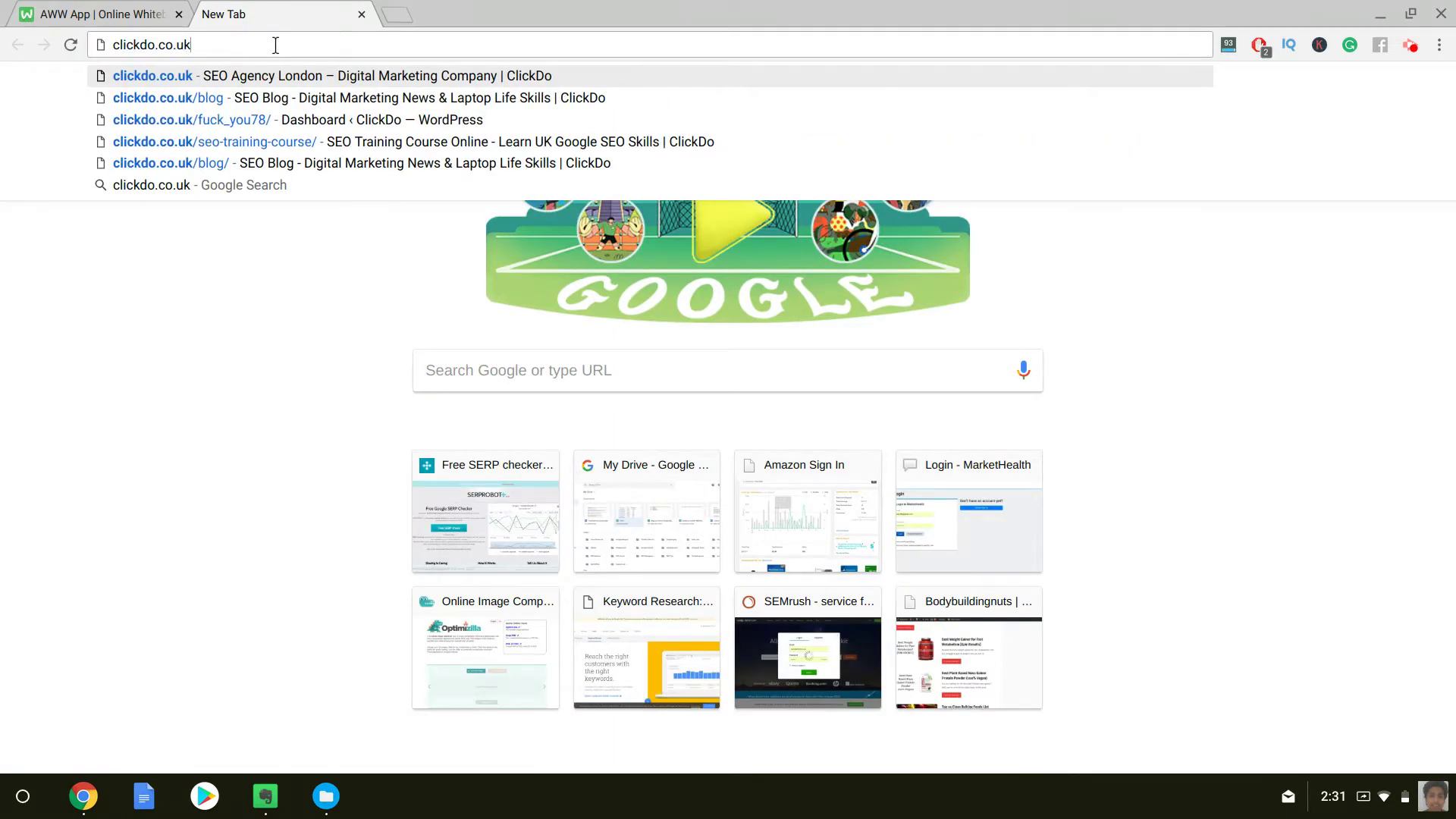
{"action": "type", "text": "/seo-training-course/"}
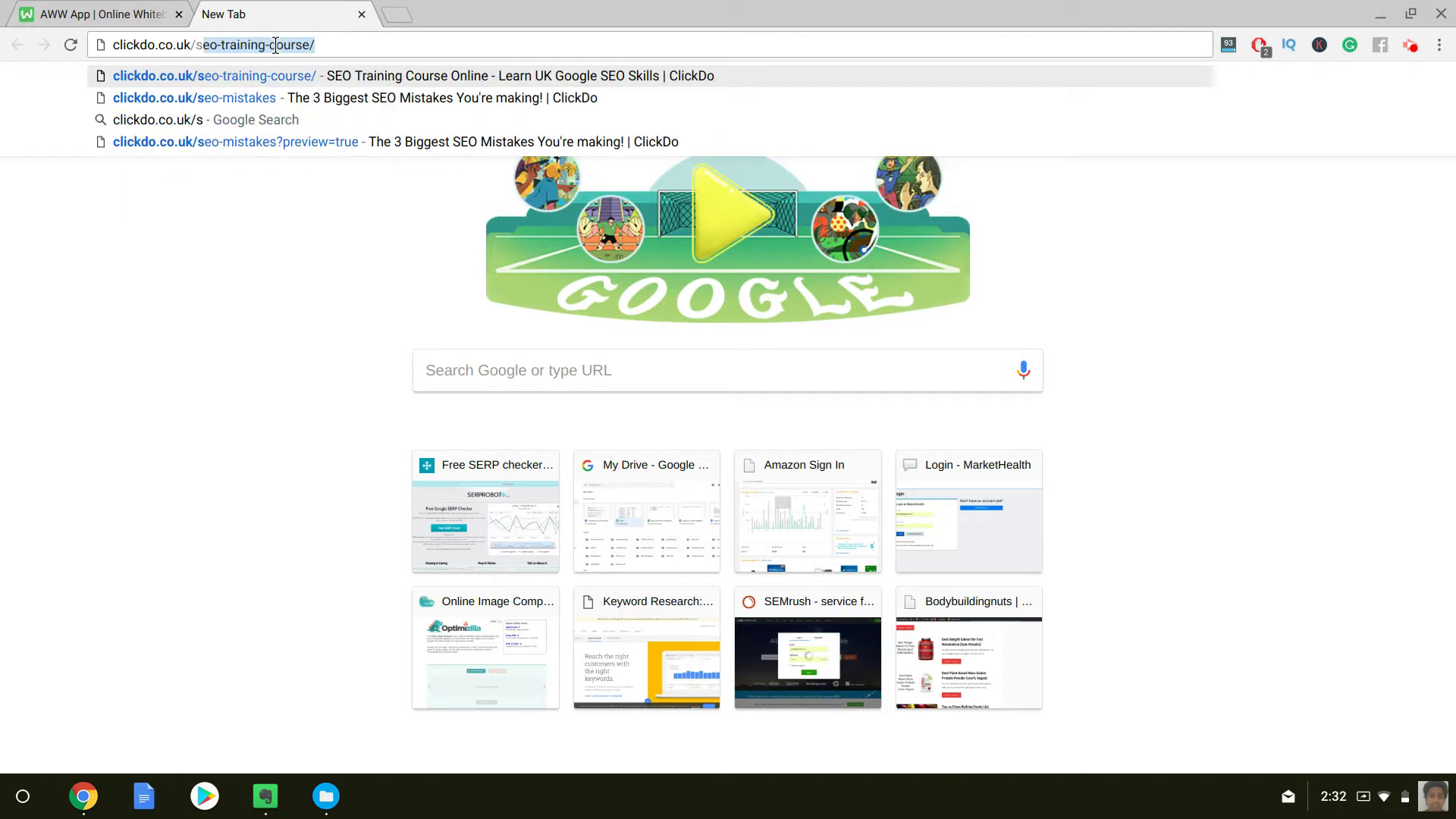
{"action": "key", "text": "Return"}
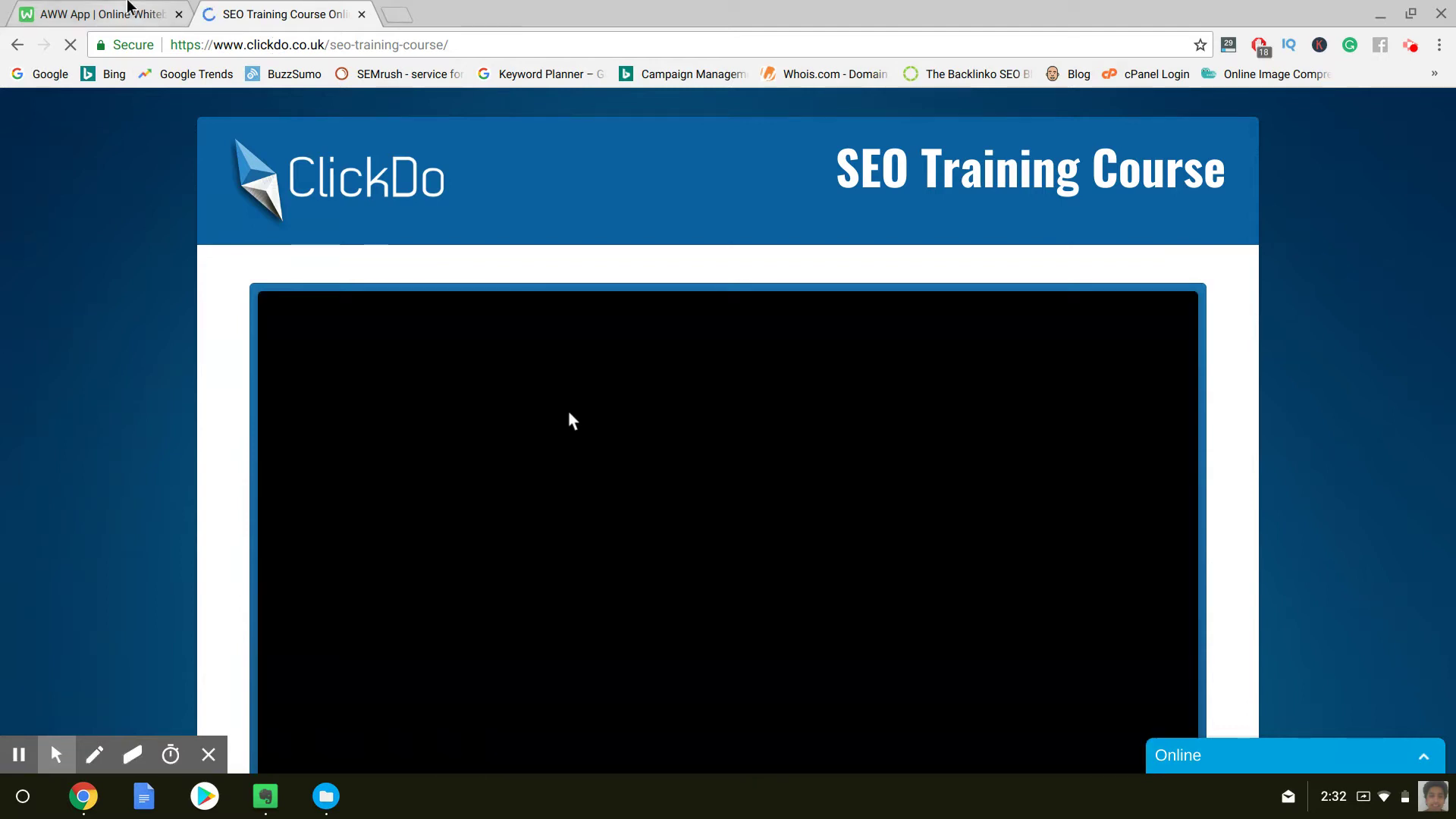
{"action": "left_click", "coordinate": [121, 14]}
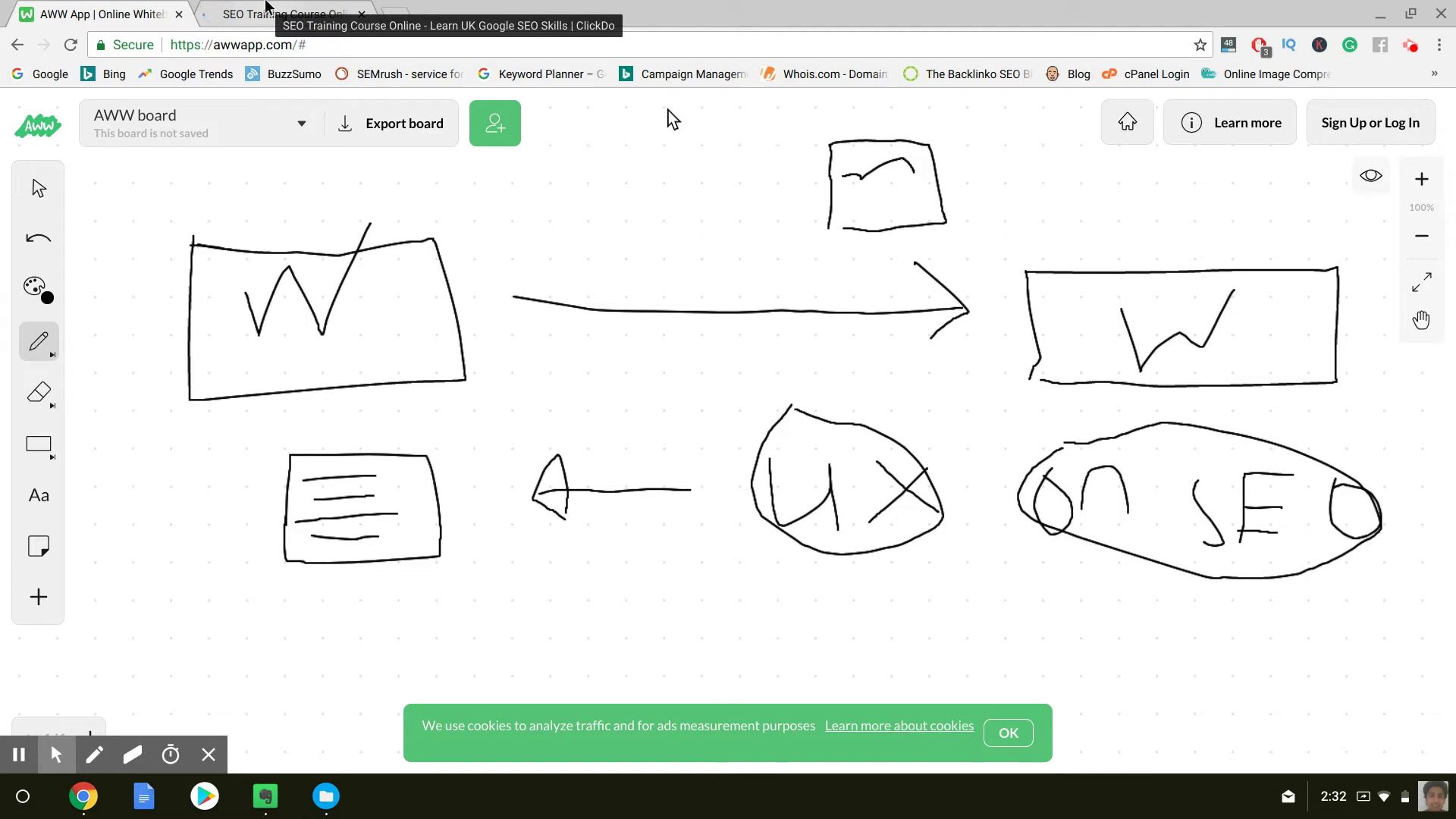
{"action": "left_click", "coordinate": [267, 9]}
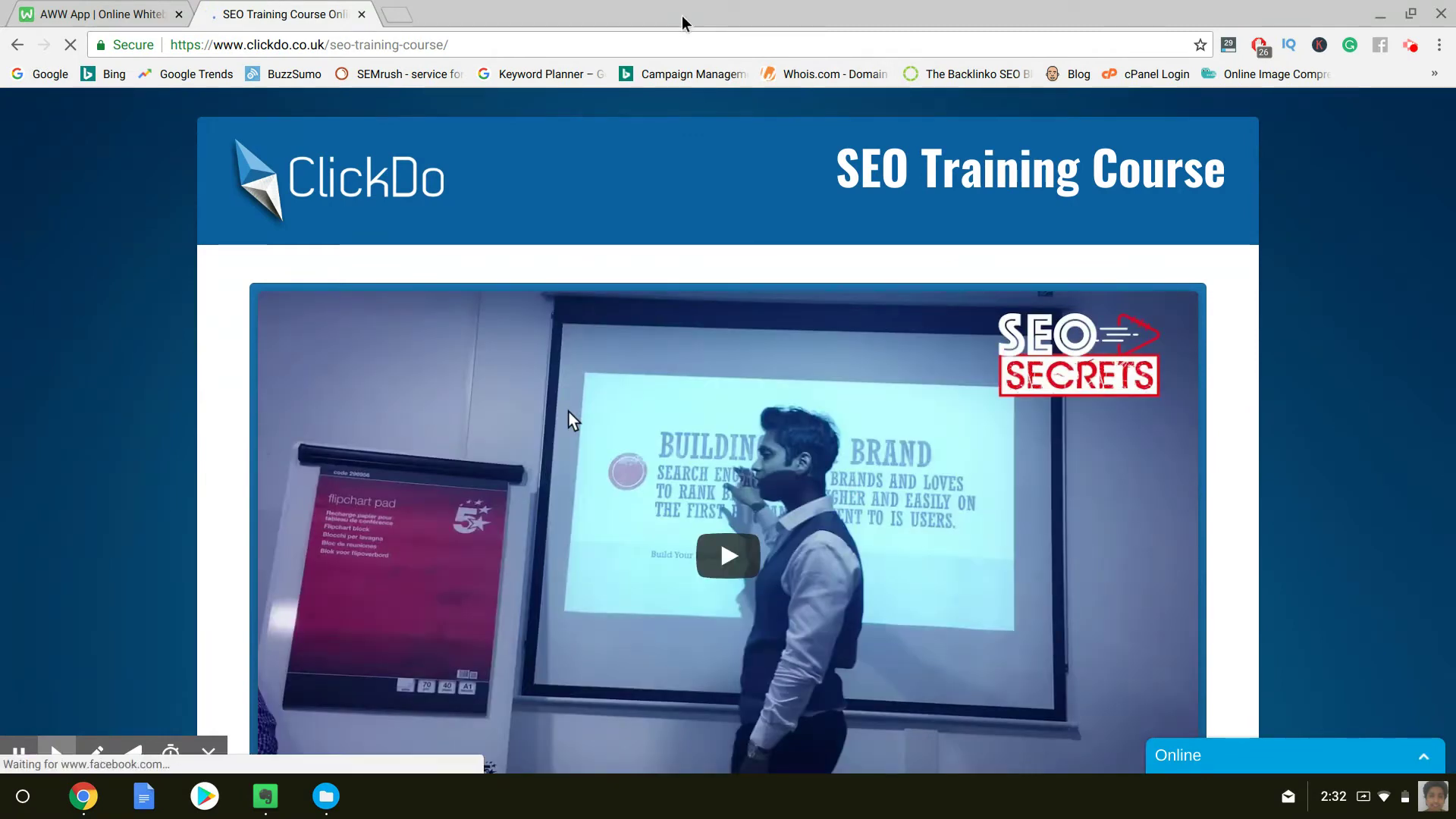
- Scroll to Course Modules and select the 'Web 2.0 Creation Strategies - Ultimate guide' line
{"action": "scroll", "coordinate": [646, 288], "scroll_direction": "down", "scroll_amount": 7}
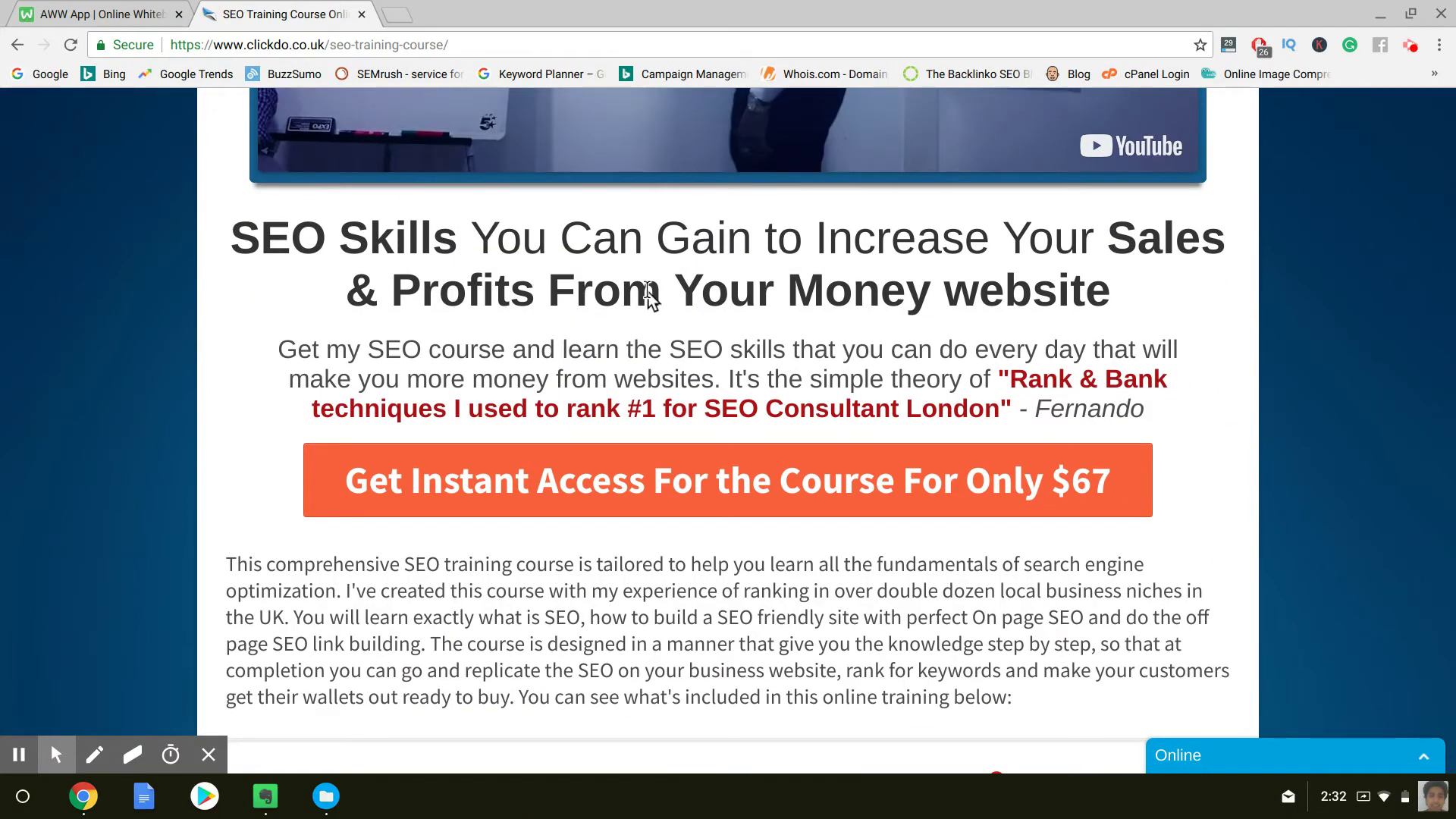
{"action": "scroll", "coordinate": [648, 292], "scroll_direction": "down", "scroll_amount": 7}
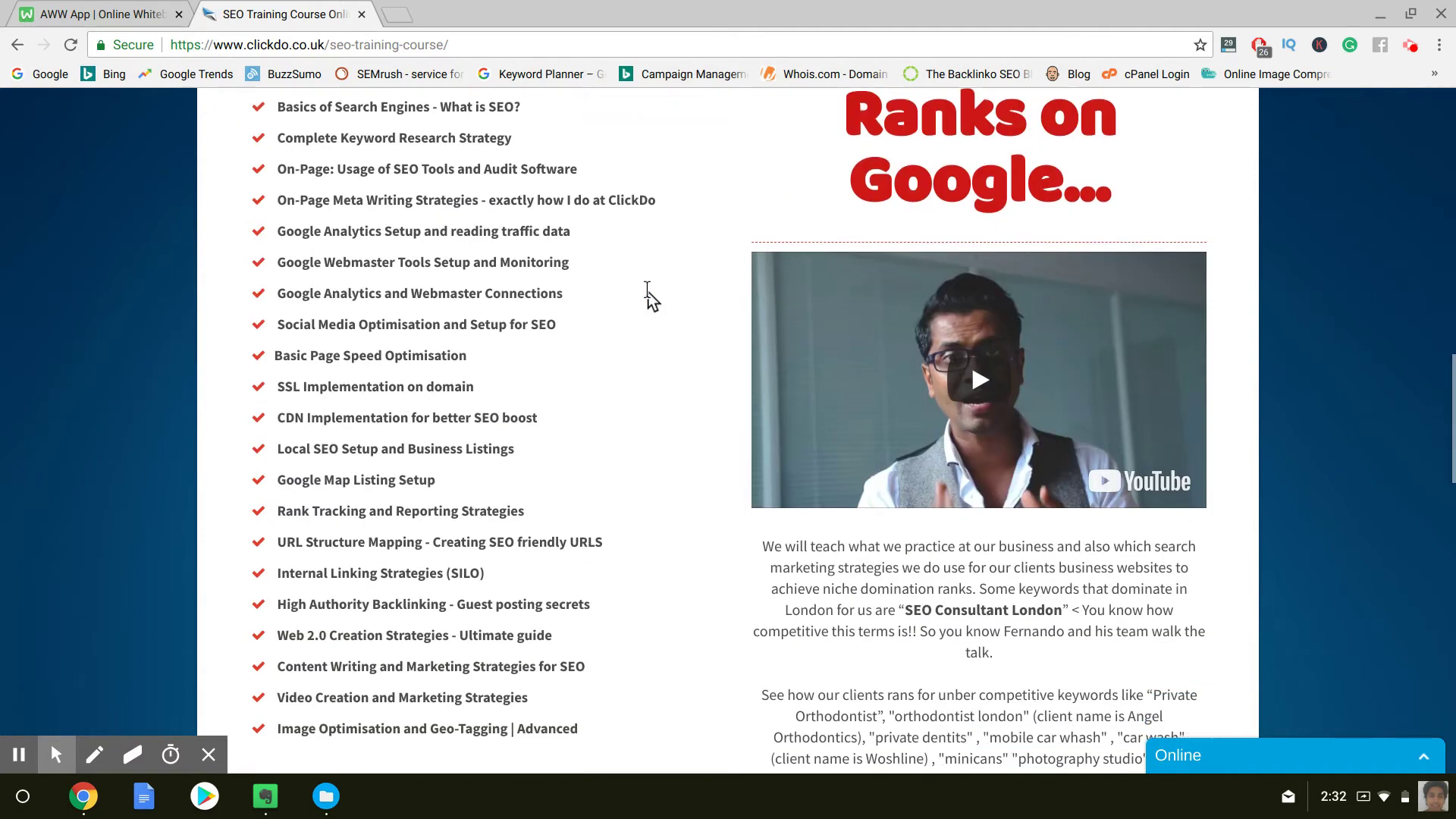
{"action": "scroll", "coordinate": [648, 292], "scroll_direction": "down", "scroll_amount": 1}
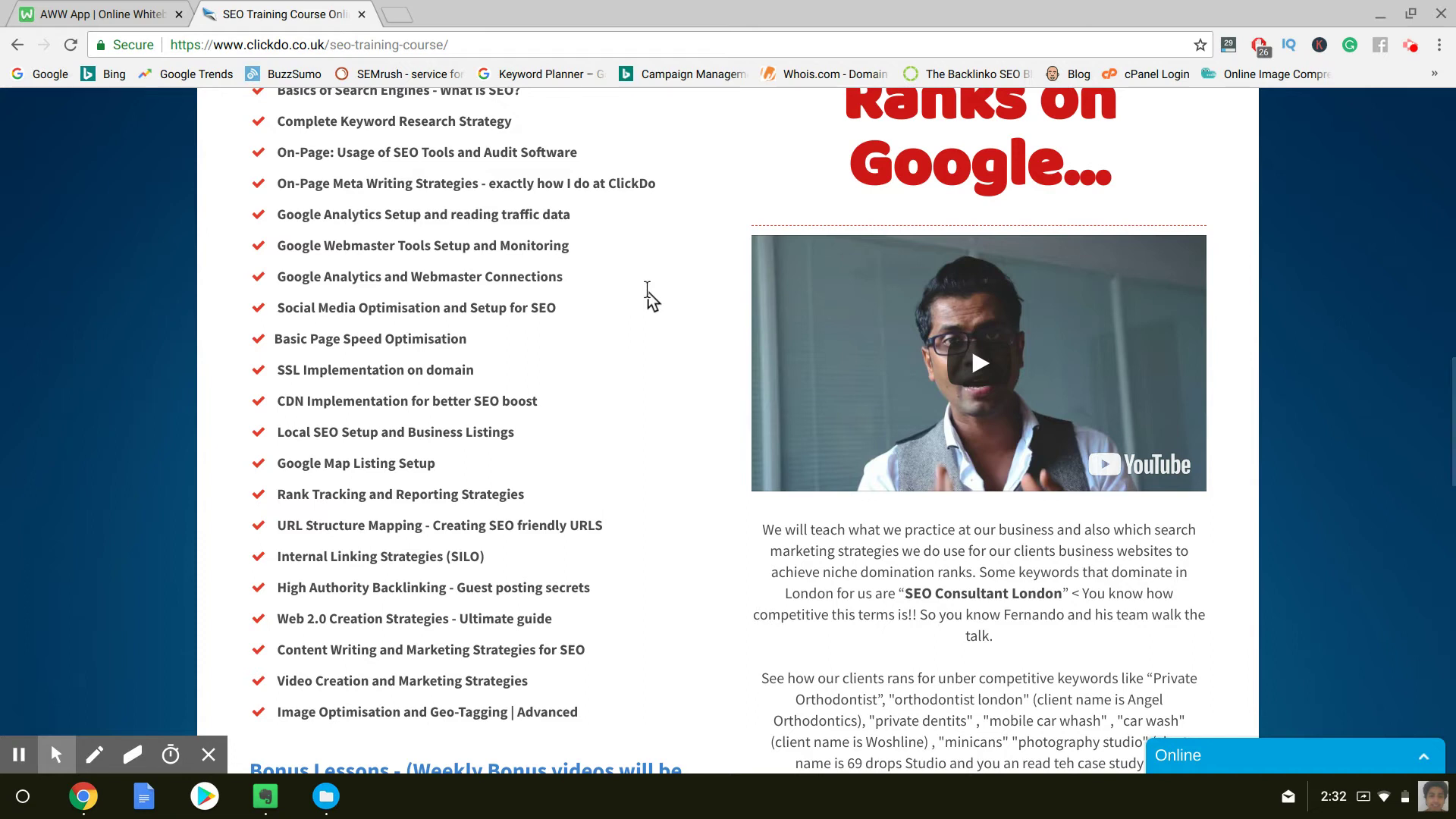
{"action": "scroll", "coordinate": [648, 296], "scroll_direction": "down", "scroll_amount": 1}
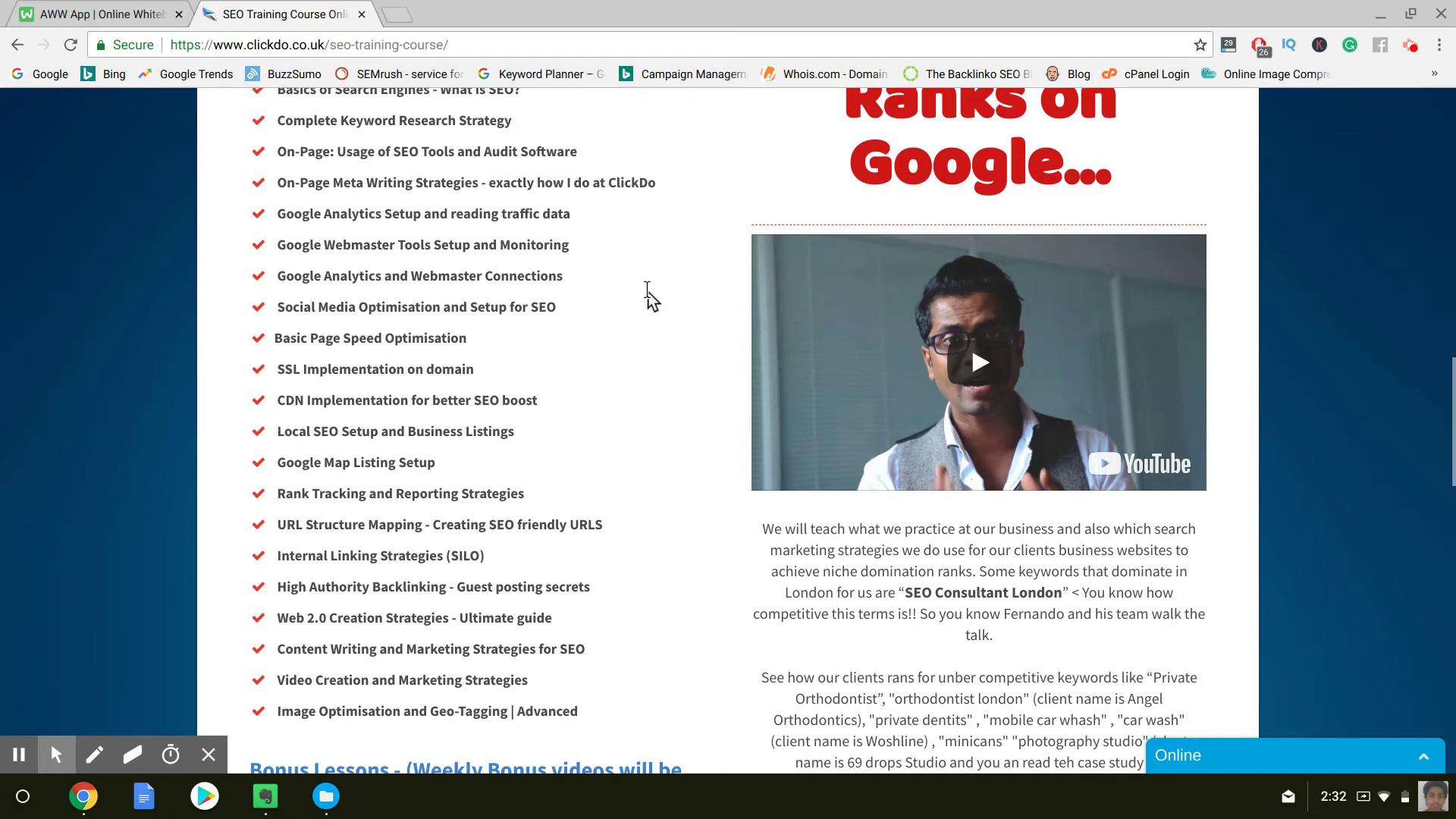
{"action": "scroll", "coordinate": [648, 295], "scroll_direction": "down", "scroll_amount": 3}
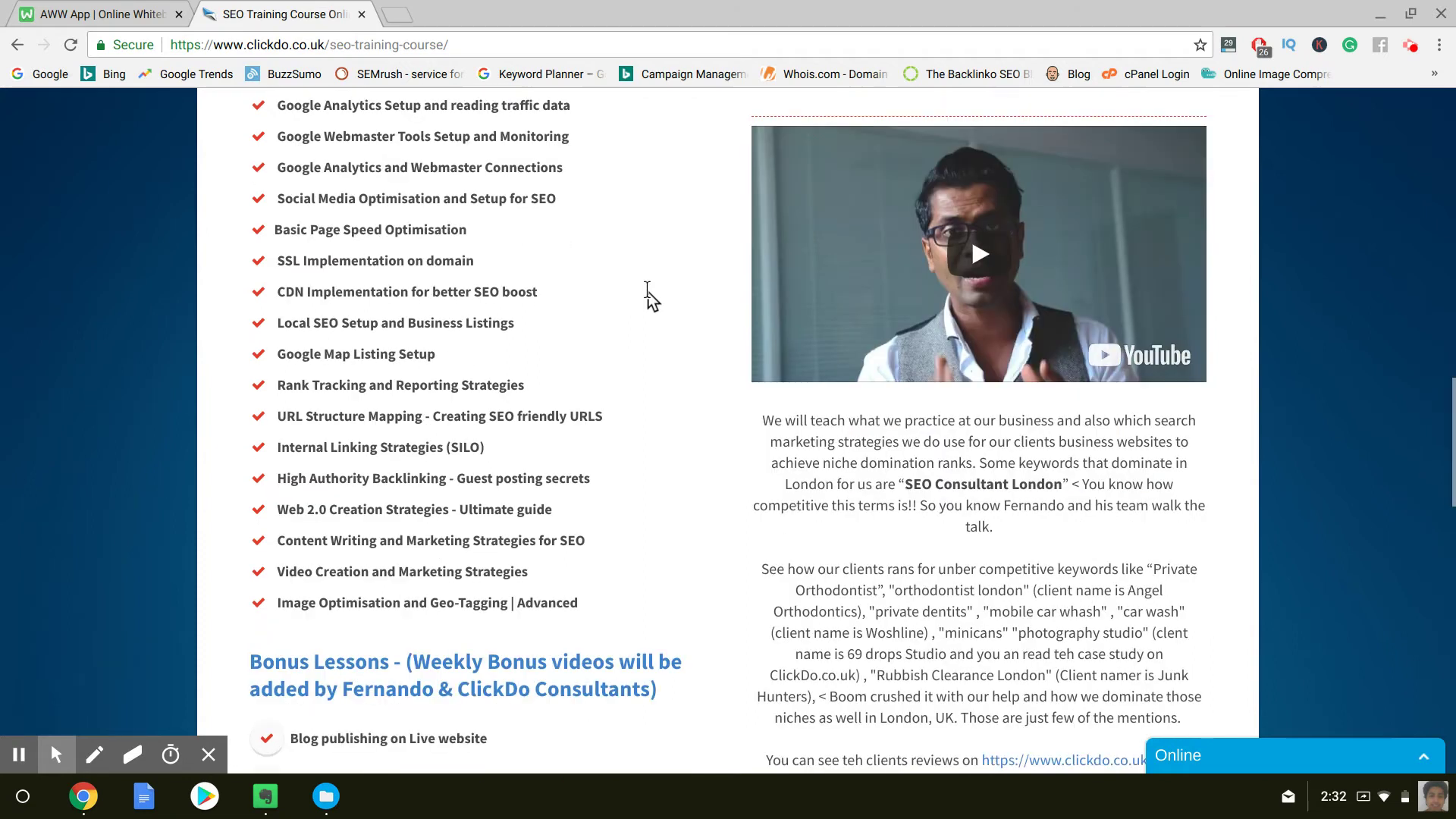
{"action": "scroll", "coordinate": [648, 296], "scroll_direction": "up", "scroll_amount": 5}
{"action": "scroll", "coordinate": [648, 296], "scroll_direction": "down", "scroll_amount": 3}
{"action": "scroll", "coordinate": [650, 299], "scroll_direction": "down", "scroll_amount": 1}
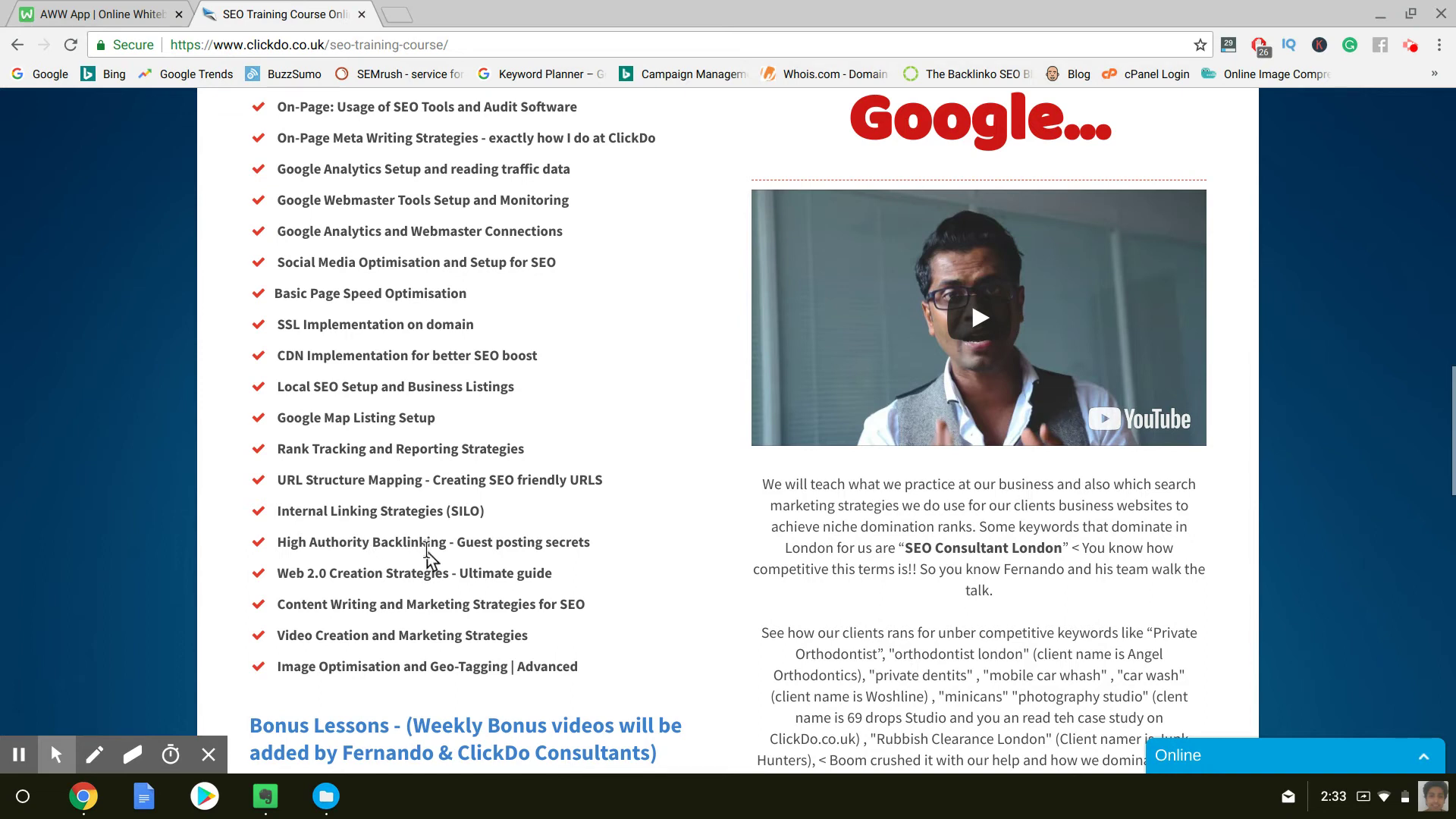
{"action": "triple_click", "coordinate": [412, 574]}
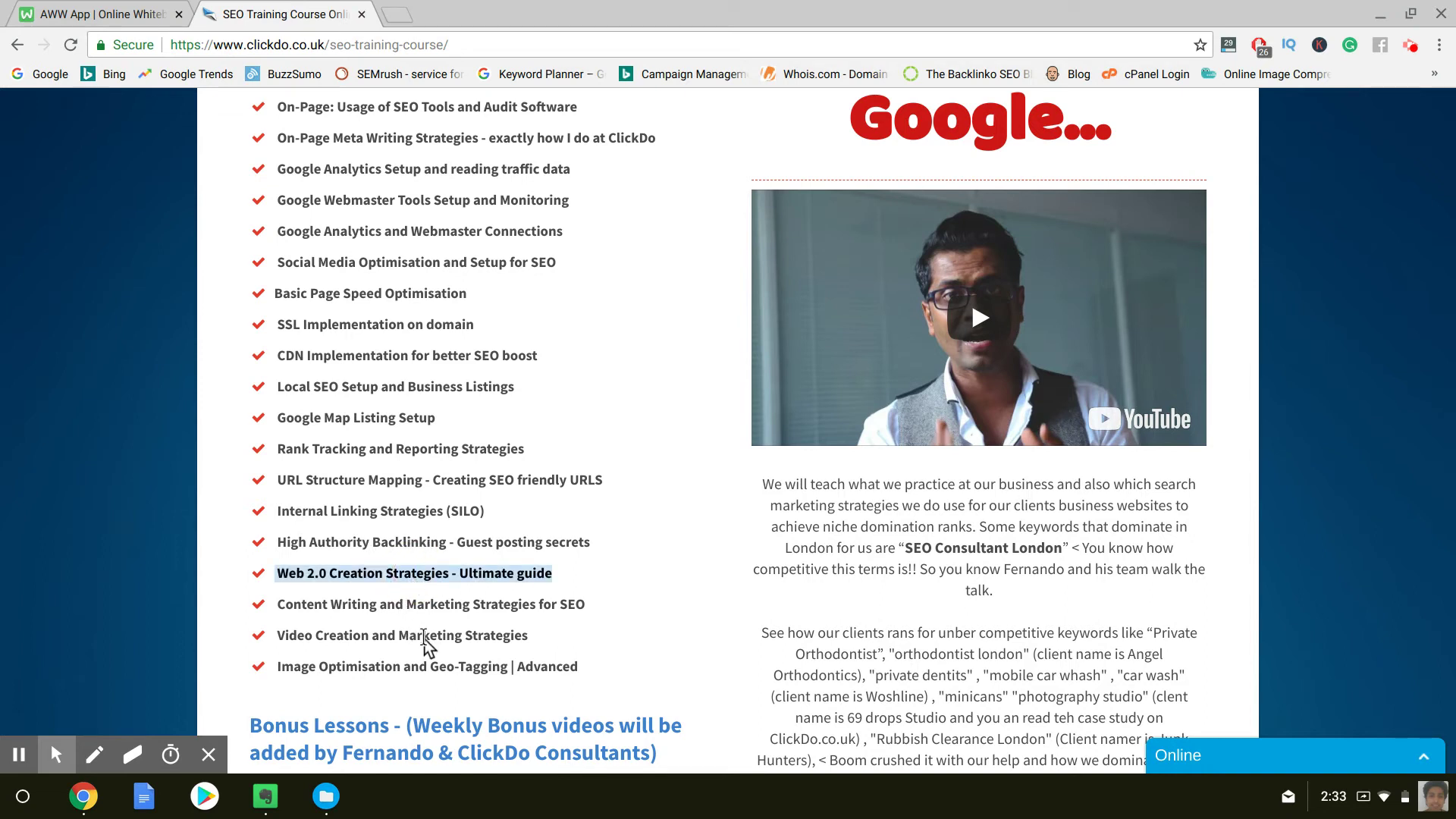
{"action": "scroll", "coordinate": [423, 645], "scroll_direction": "up", "scroll_amount": 1}
{"action": "scroll", "coordinate": [423, 649], "scroll_direction": "up", "scroll_amount": 1}
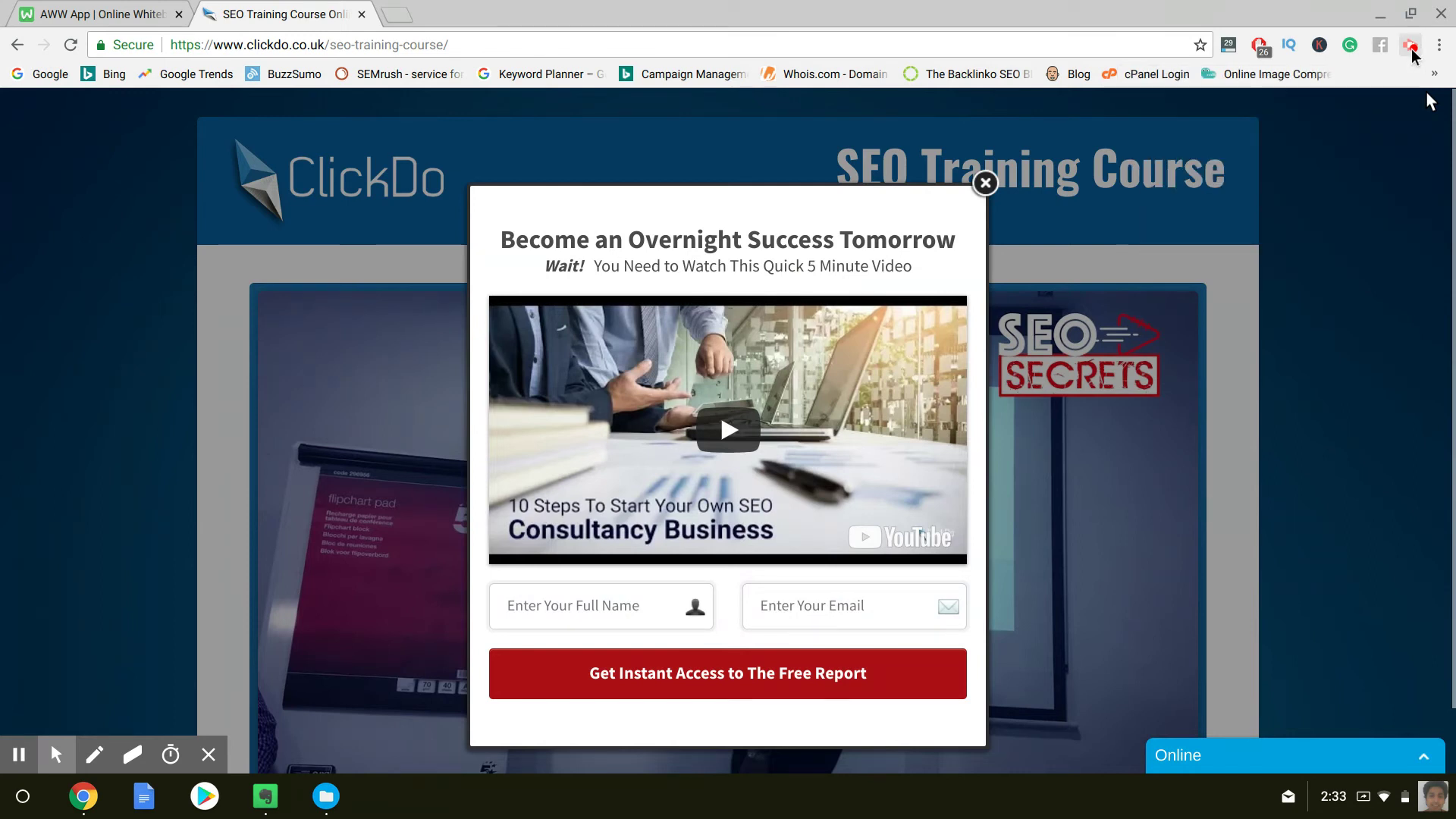
- Open the screen-recorder extension's pause and stop controls from the Chrome toolbar
{"action": "left_click", "coordinate": [1410, 47]}
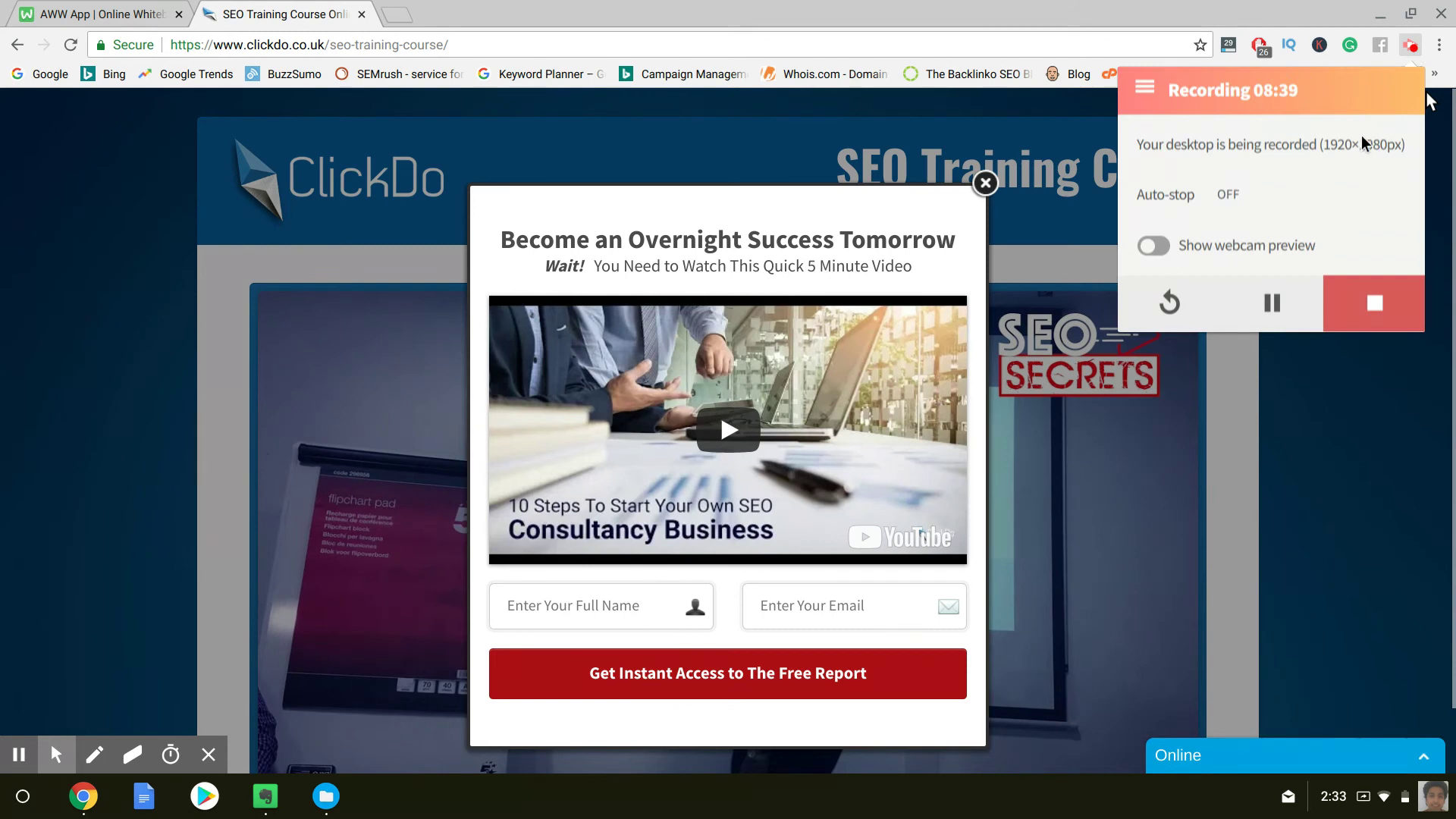